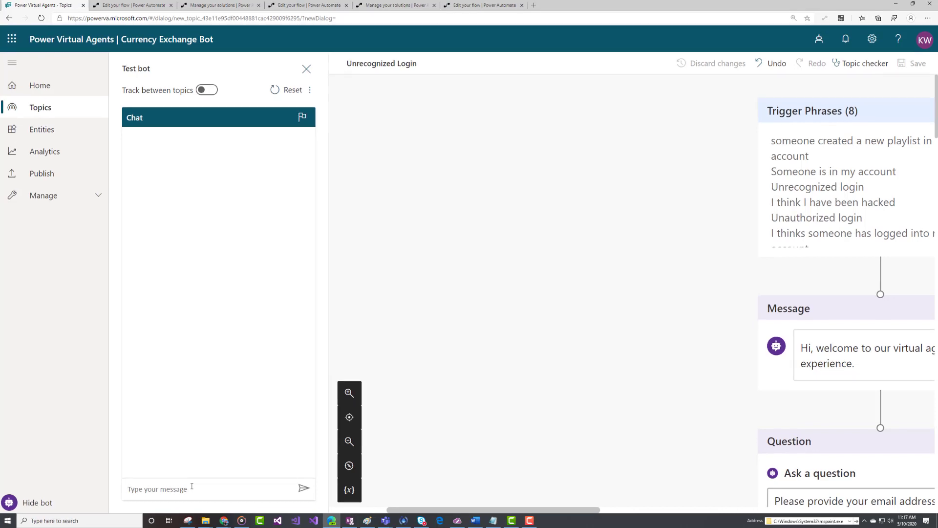
Step: Tell the test bot 'I think someone has accessed my account'
type("i think someoe")
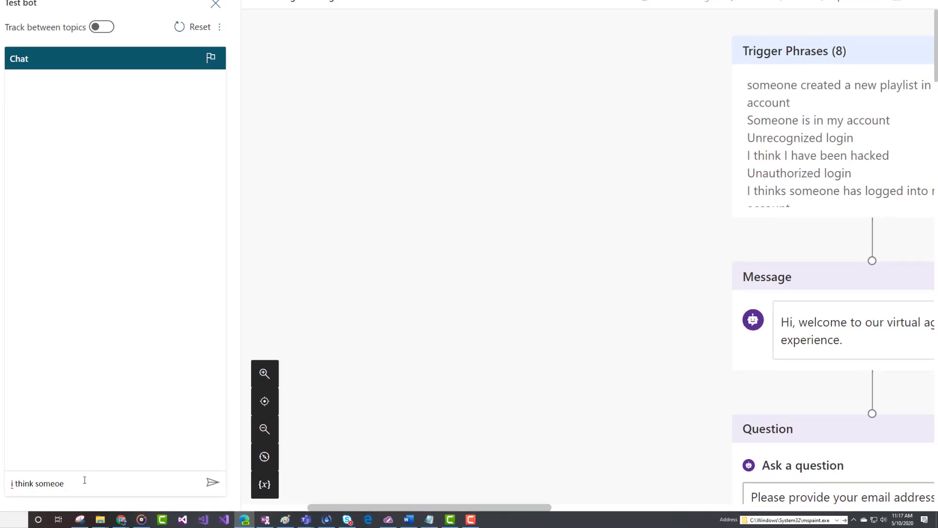
key("BackSpace")
type("ne has accessed my account")
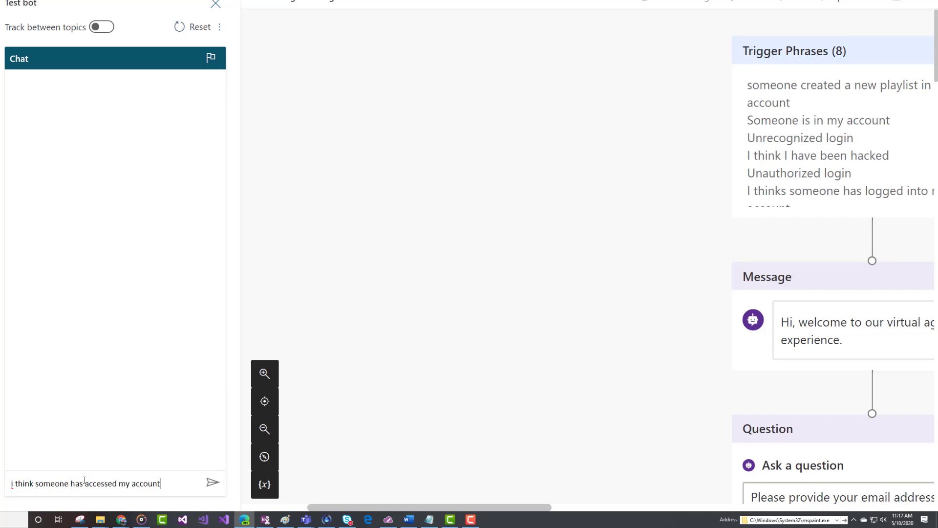
key("Return")
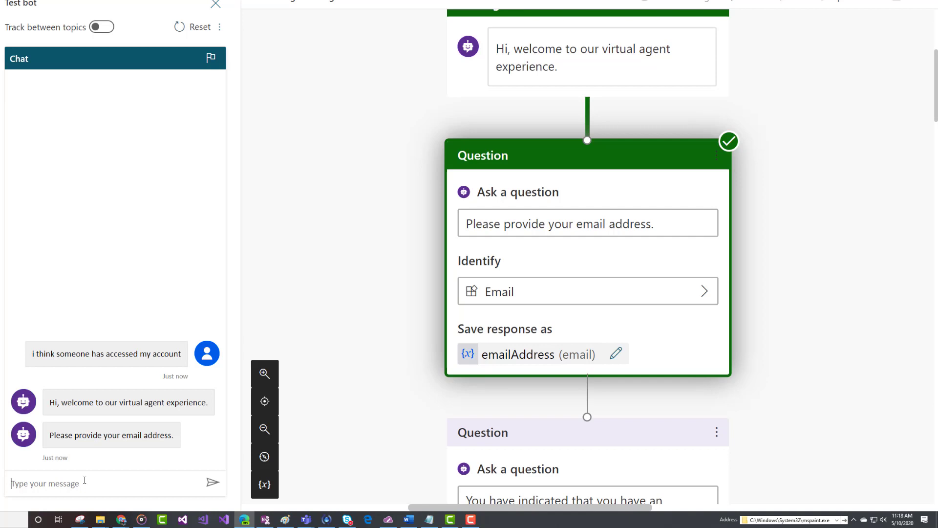
Step: Give the bot the customer's email address and confirm the unrecognized login with Yes
key("Return")
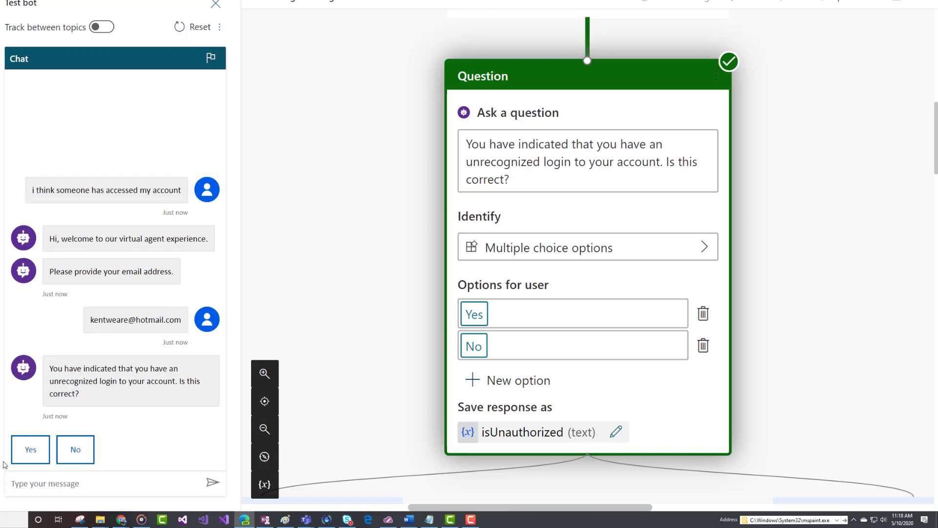
left_click(31, 450)
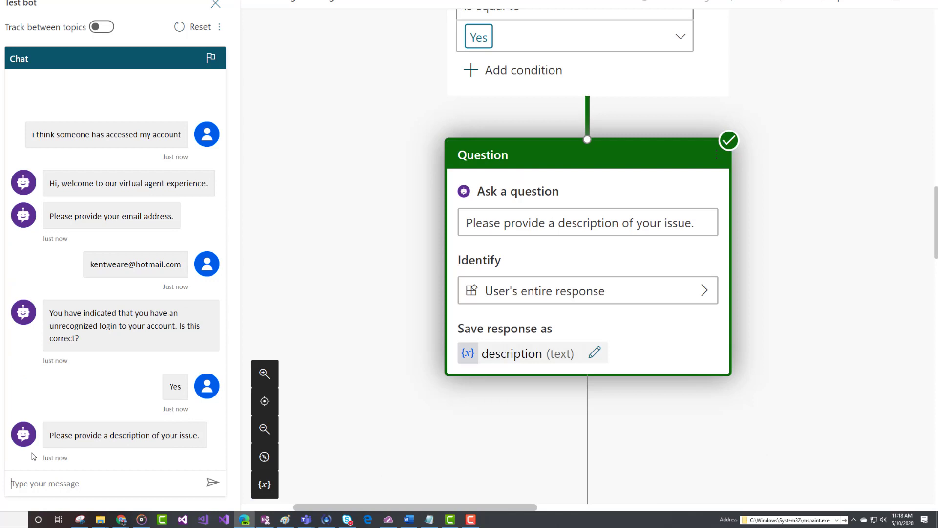
Step: Report an email saying the account was accessed from another country, then answer No to sharing credentials
type("I have ")
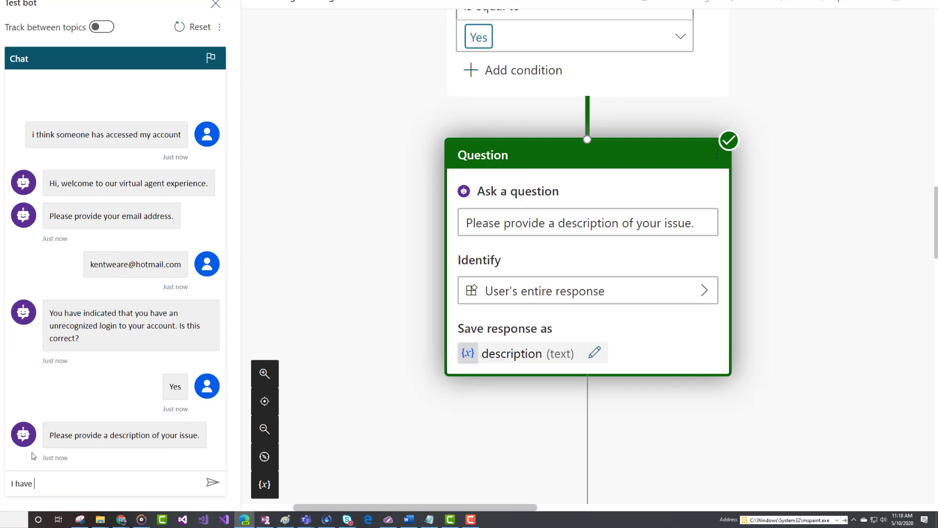
type("received an email indicat")
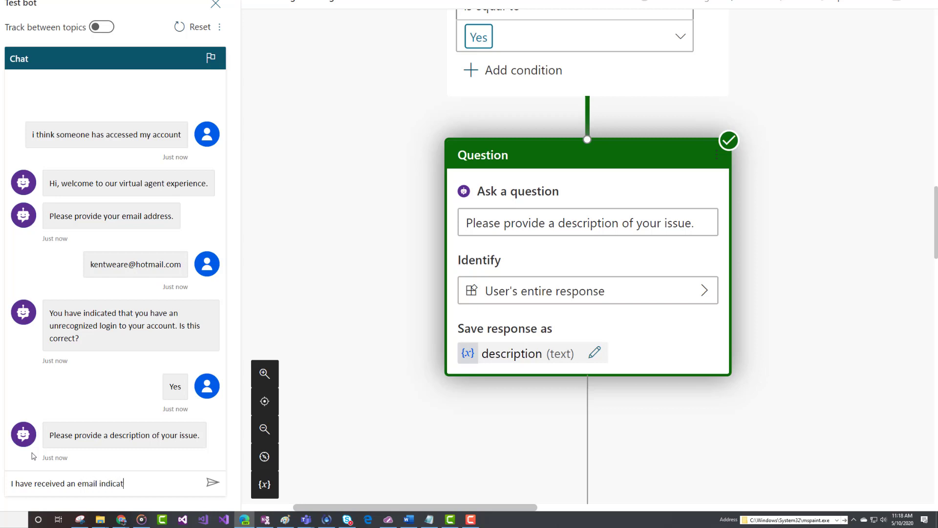
type("ing that my acccount was ack")
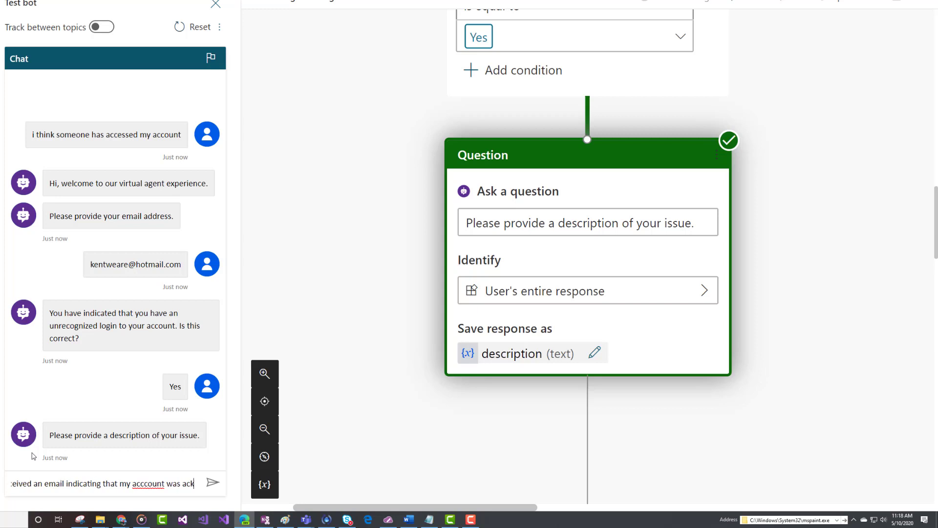
key("BackSpace")
type("cesse")
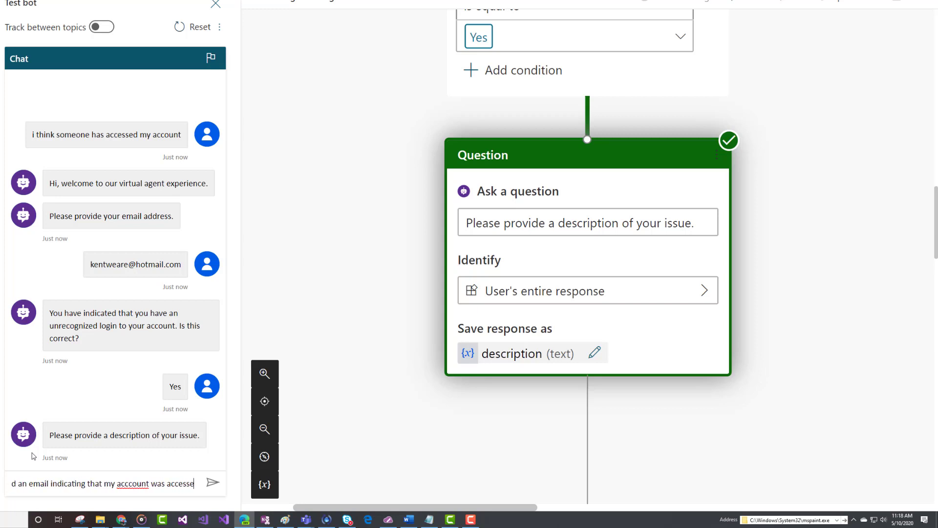
type("d from an")
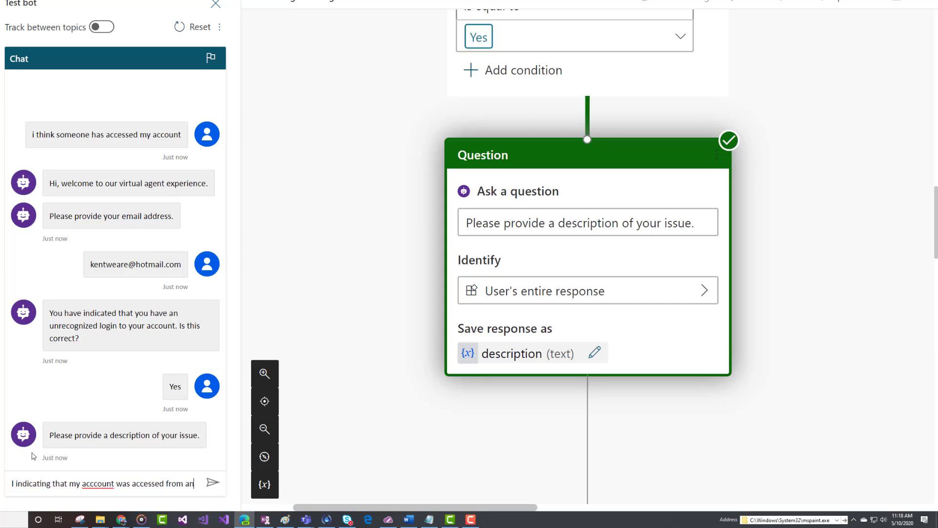
type("other country")
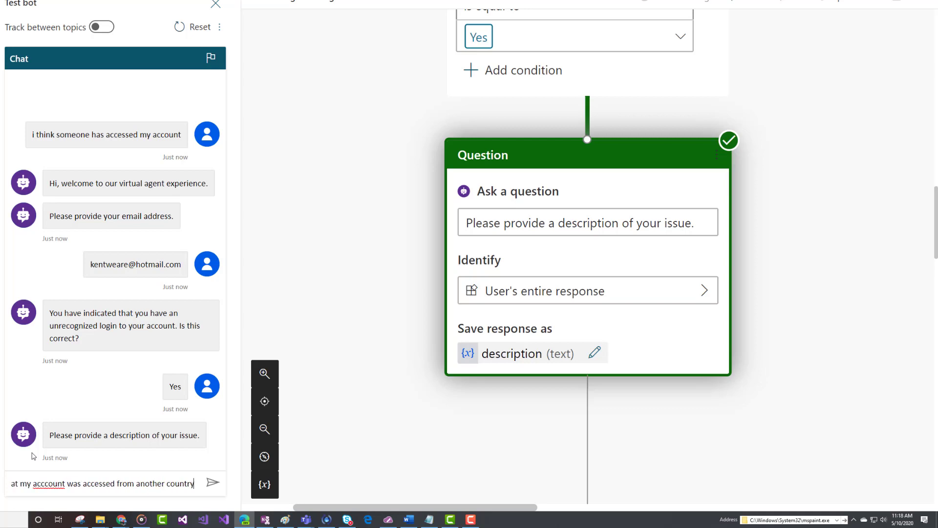
key("Return")
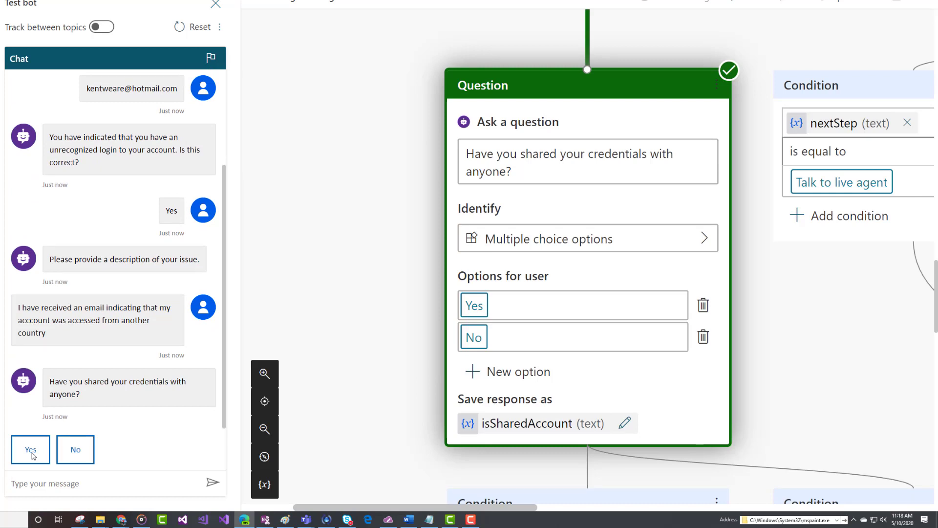
left_click(73, 452)
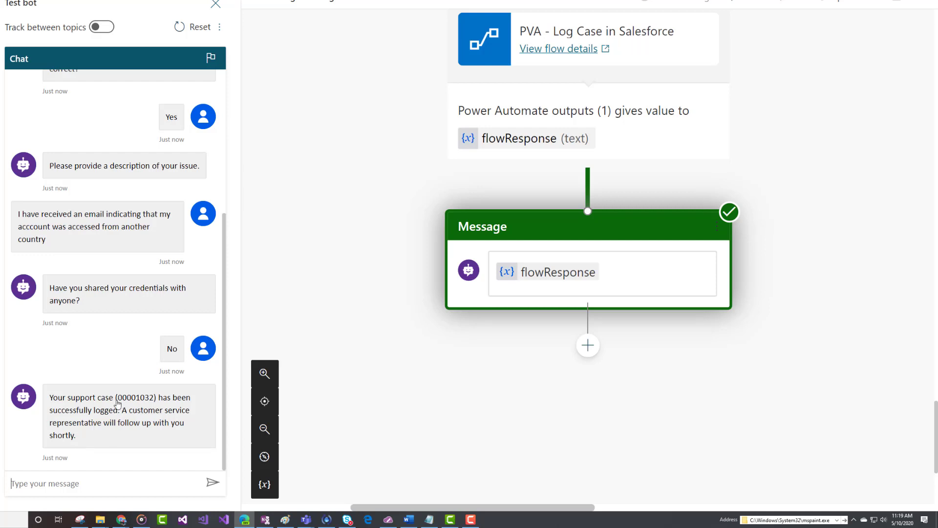
Step: Select the case number returned in the bot's confirmation message
left_click_drag(116, 402, 158, 407)
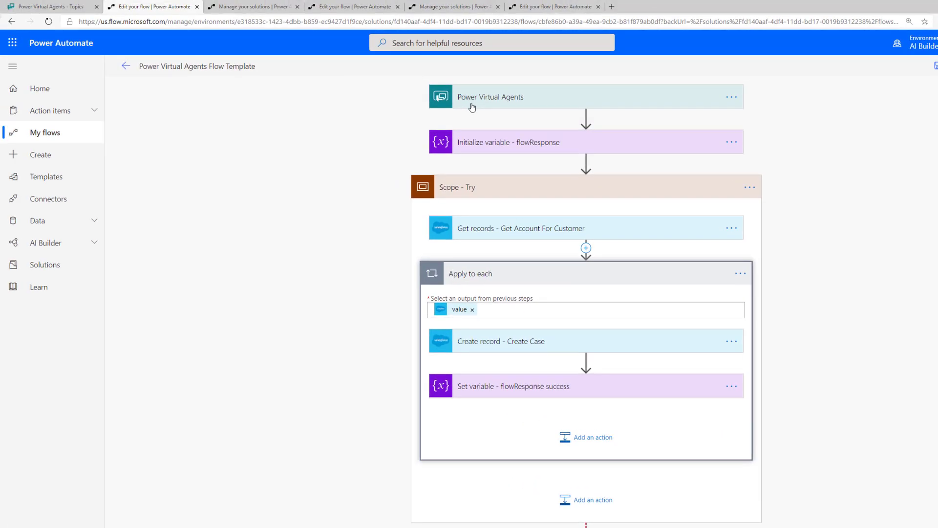
Step: Expand the flow's trigger inputs, flowResponse initialization and Catch-scope flowResponseError message for review
left_click(470, 102)
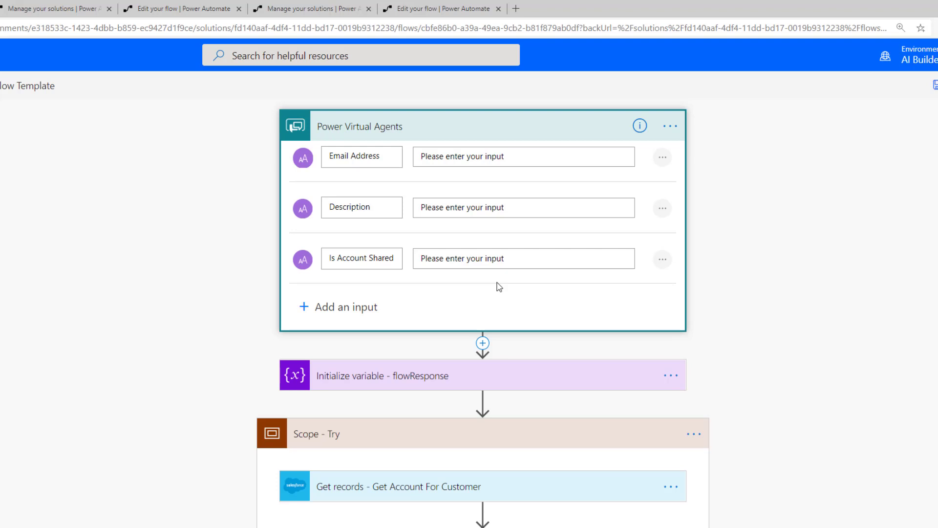
left_click(586, 384)
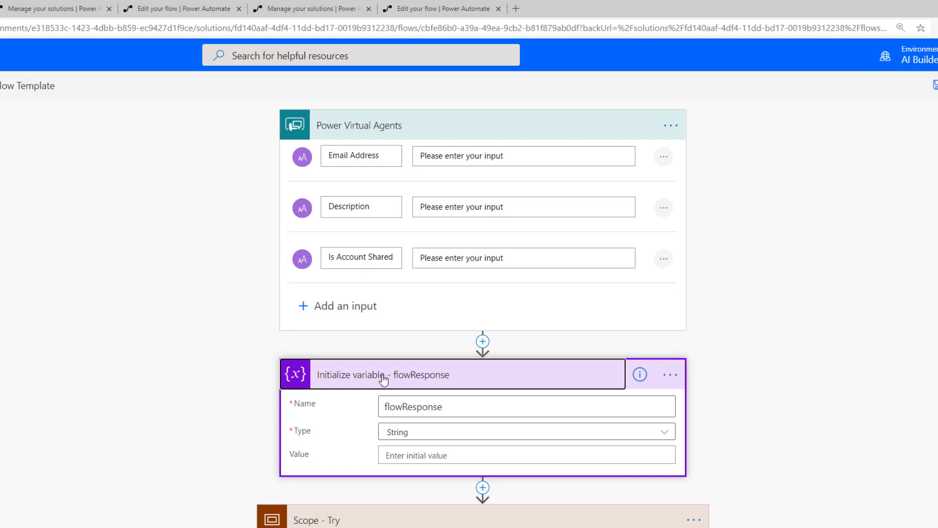
scroll(383, 378, "down", 8)
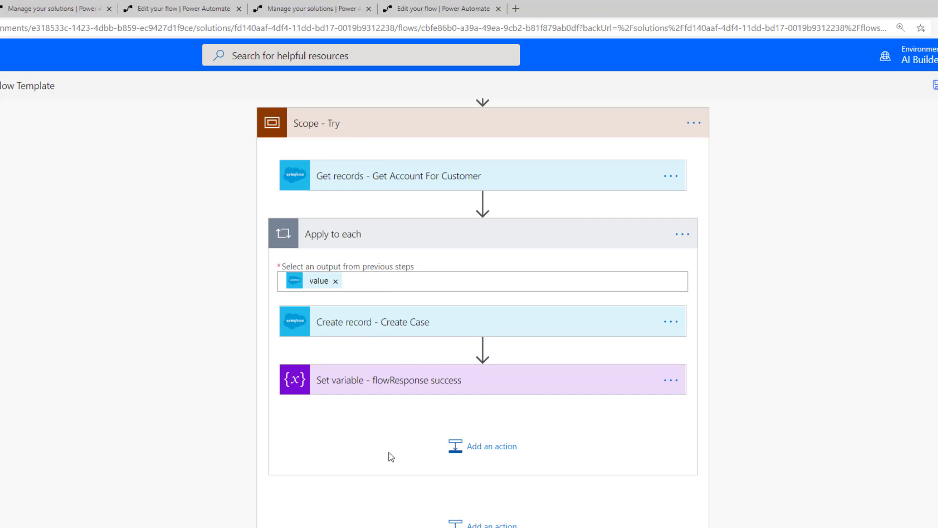
scroll(386, 457, "down", 2)
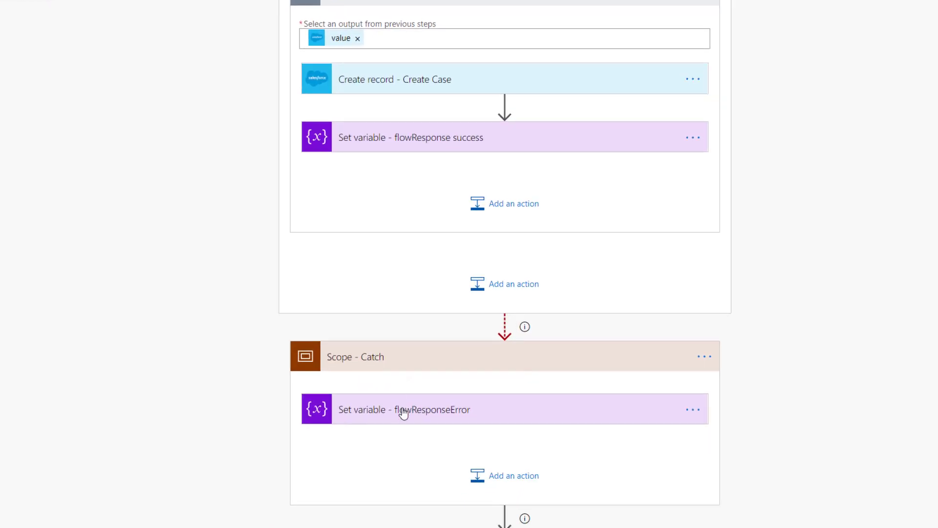
left_click(404, 413)
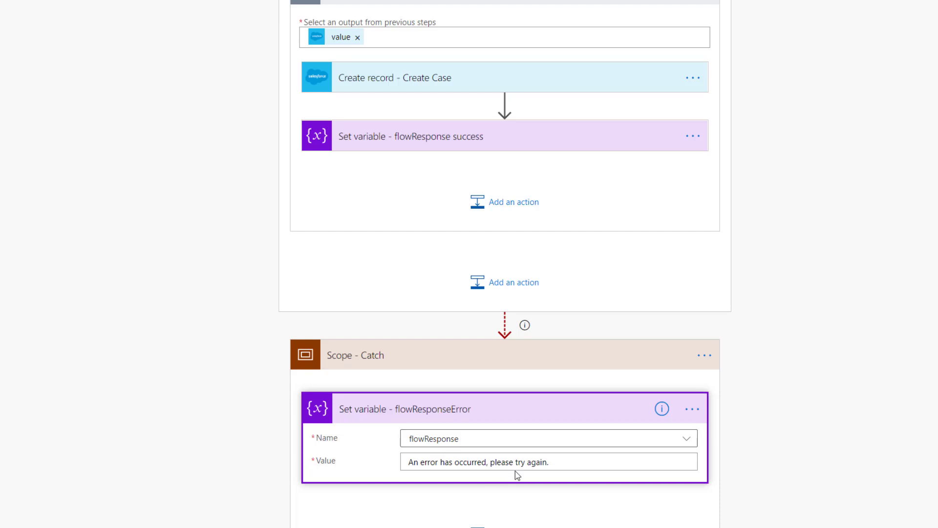
scroll(559, 468, "up", 6)
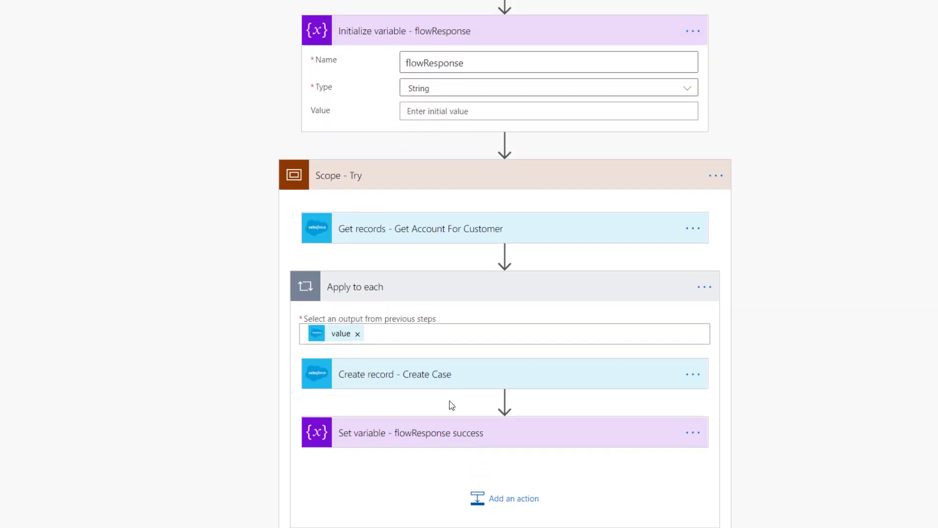
left_click(426, 238)
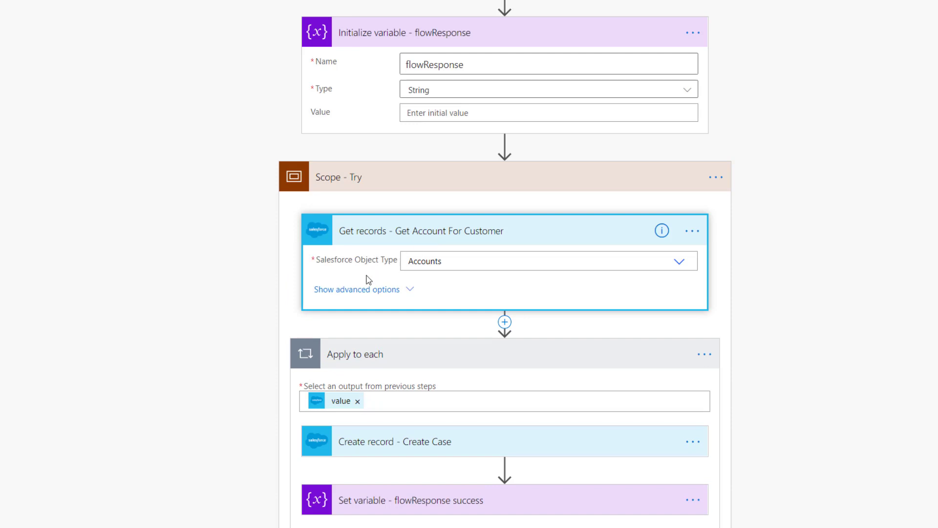
left_click(365, 290)
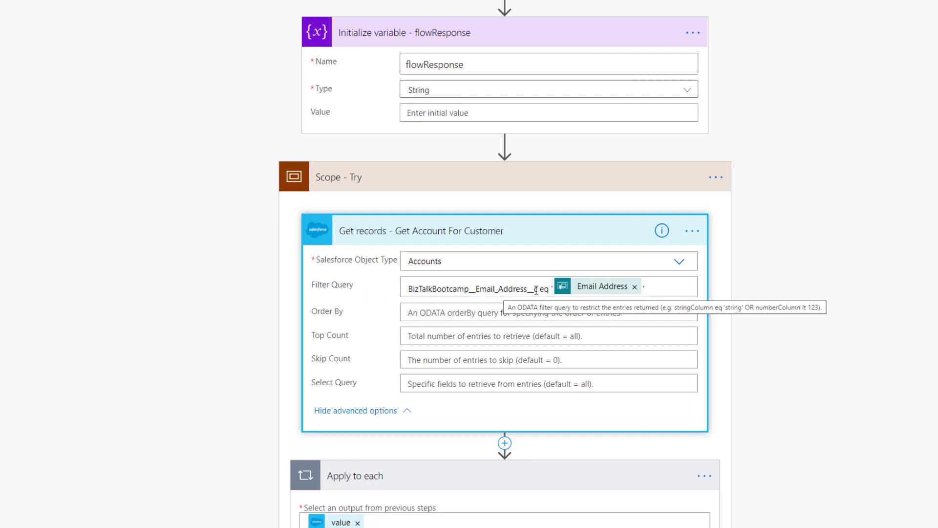
left_click_drag(538, 289, 405, 291)
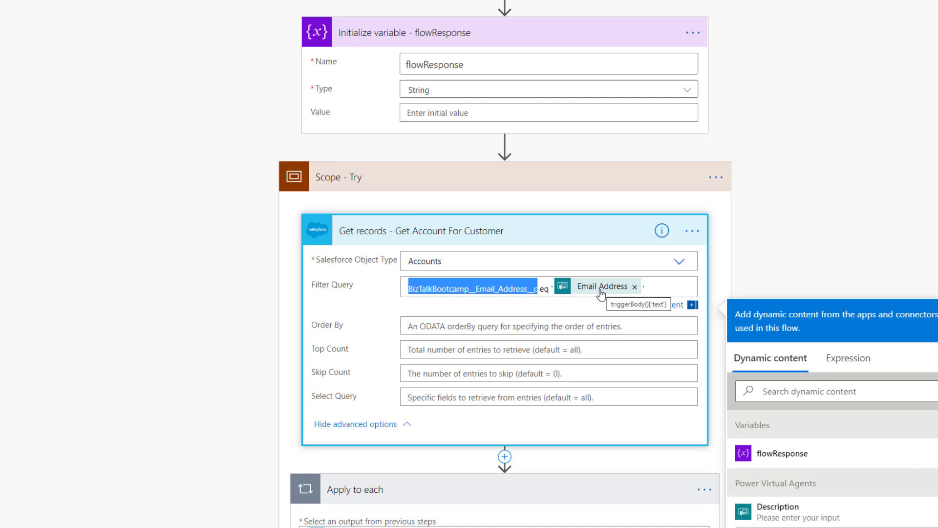
left_click(515, 234)
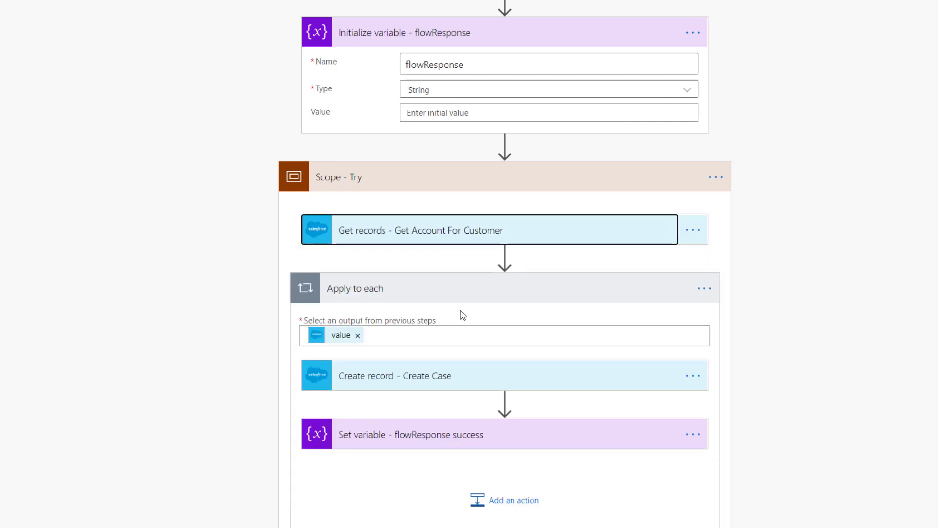
Step: Show all Create Case fields, including the Account ID dynamic content, Name, Email Address and Phone
left_click(397, 376)
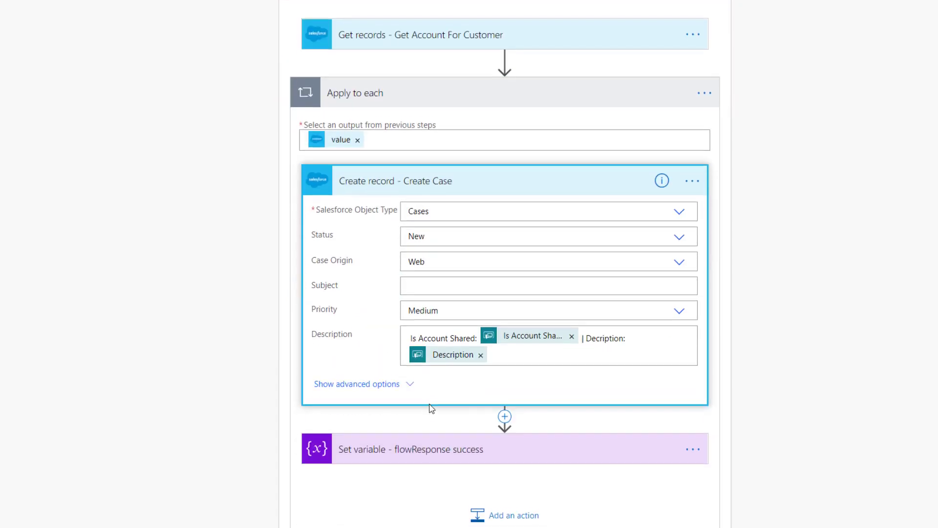
left_click(362, 382)
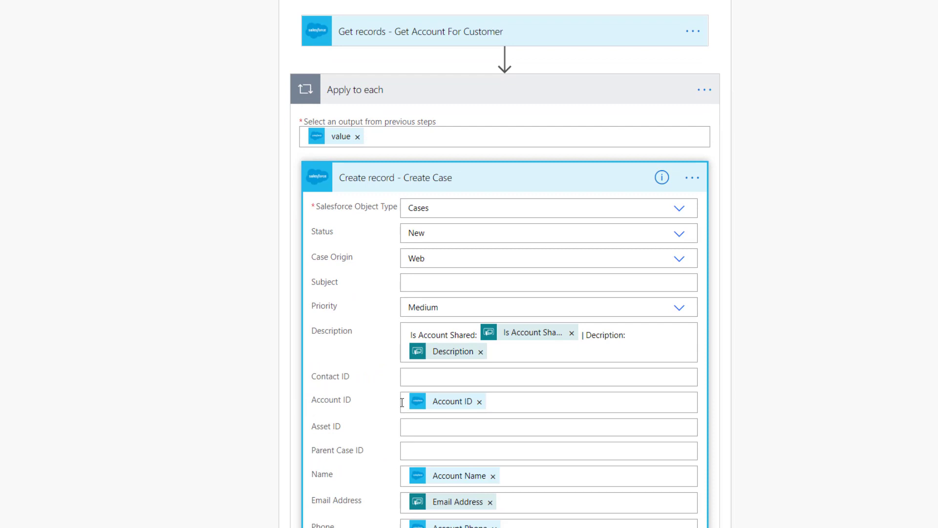
scroll(402, 402, "down", 2)
scroll(402, 402, "up", 2)
left_click(530, 401)
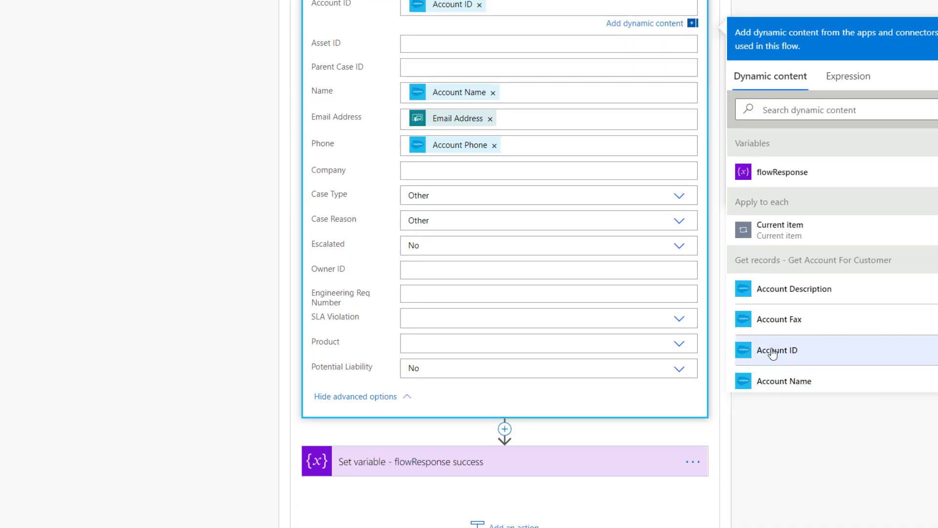
scroll(772, 352, "up", 6)
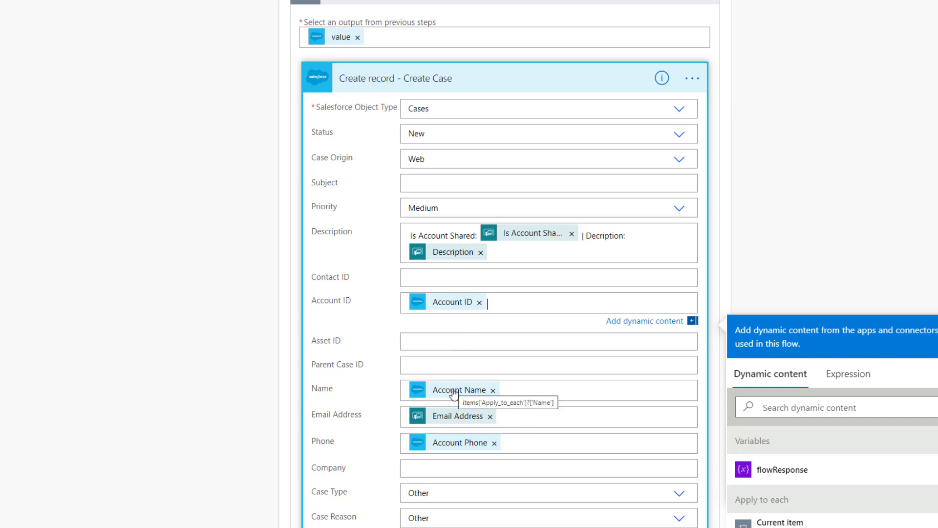
Step: Expand the flowResponse success step to show its Case Number confirmation message
scroll(455, 390, "down", 2)
scroll(450, 281, "up", 3)
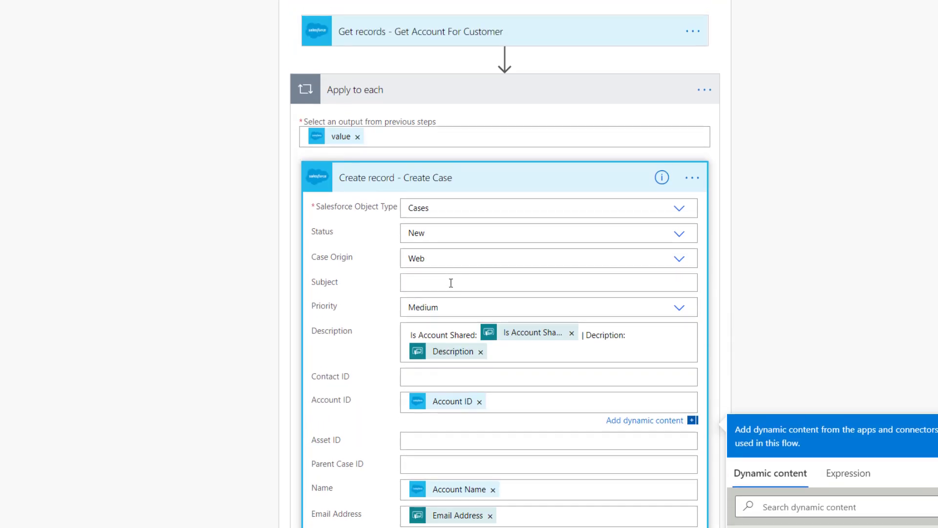
scroll(485, 334, "down", 3)
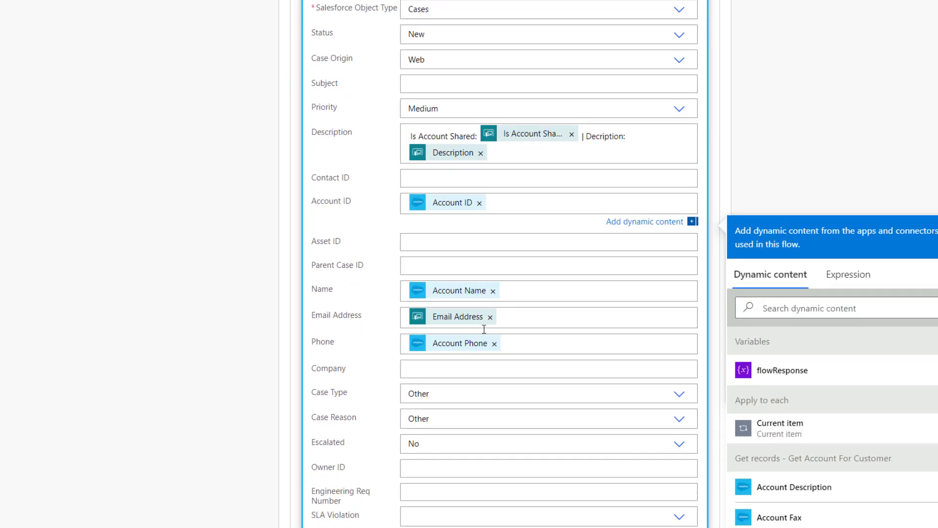
scroll(485, 337, "down", 4)
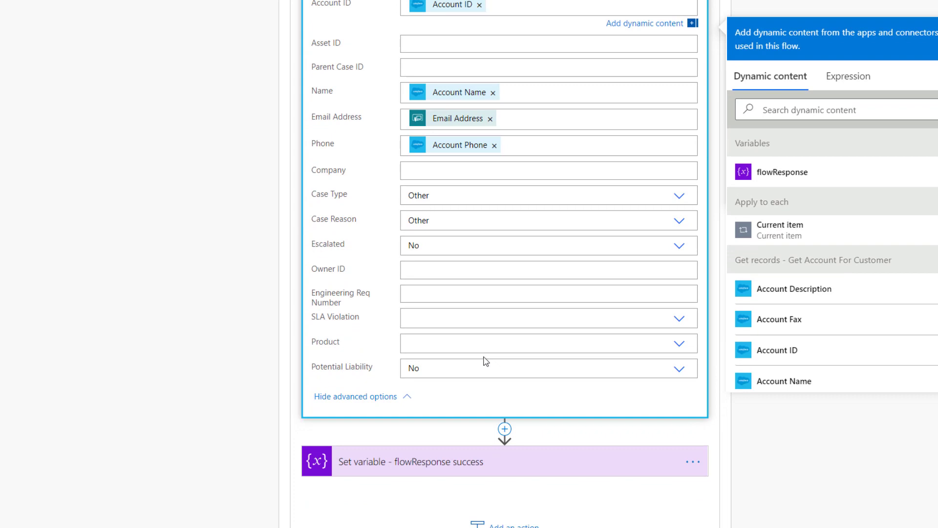
scroll(446, 380, "down", 2)
scroll(445, 380, "up", 2)
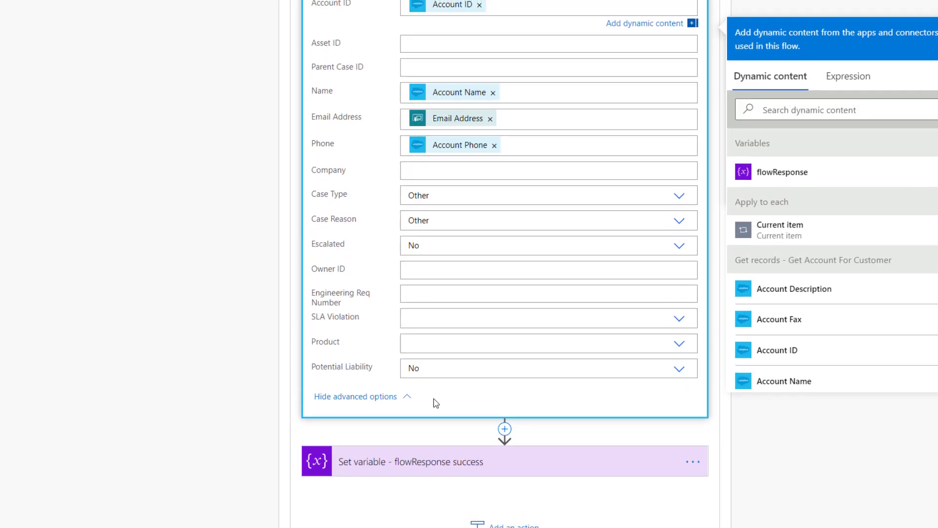
left_click(436, 469)
mouse_move(532, 508)
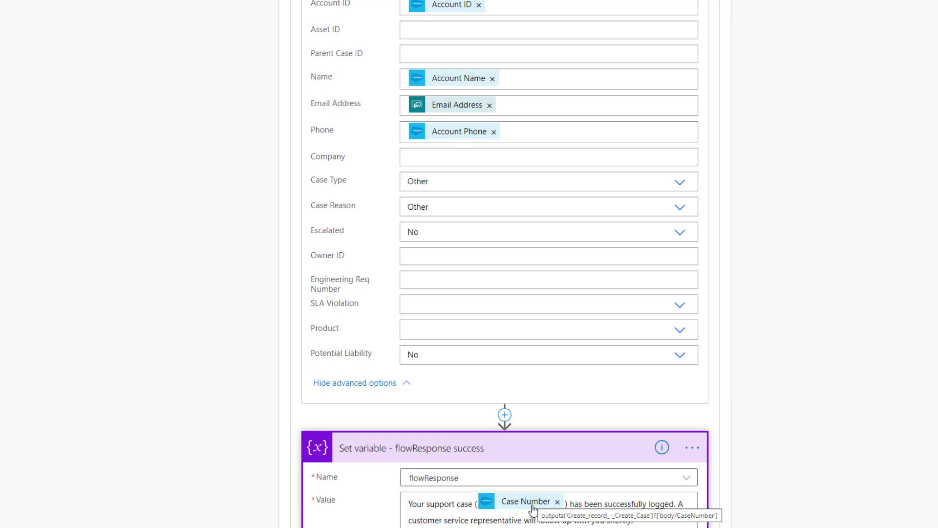
Step: Expand the Get Account For Customer step to show its Accounts filter
scroll(533, 510, "up", 7)
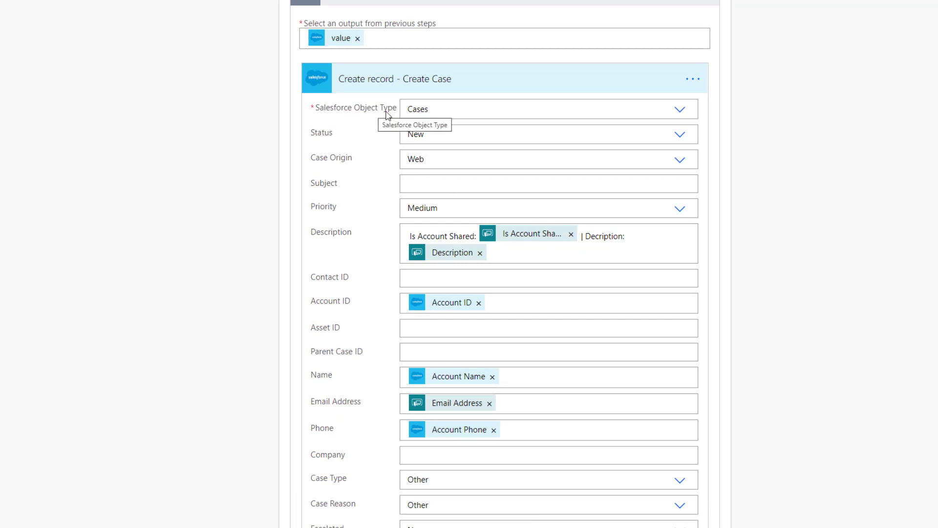
scroll(438, 116, "up", 4)
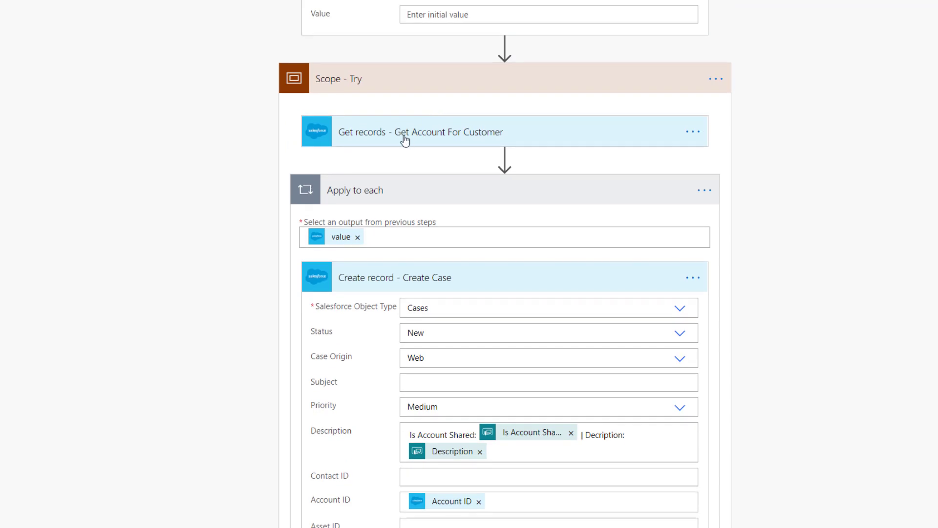
left_click(404, 140)
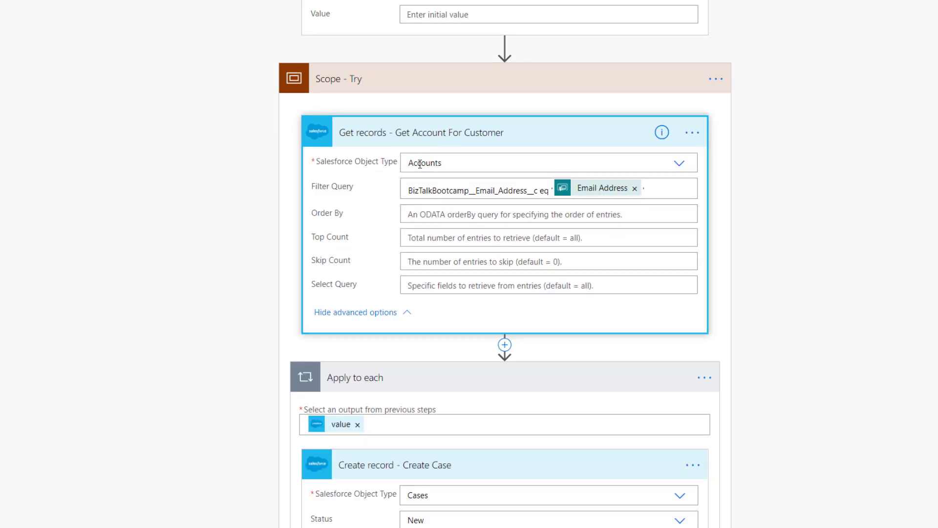
scroll(348, 296, "down", 20)
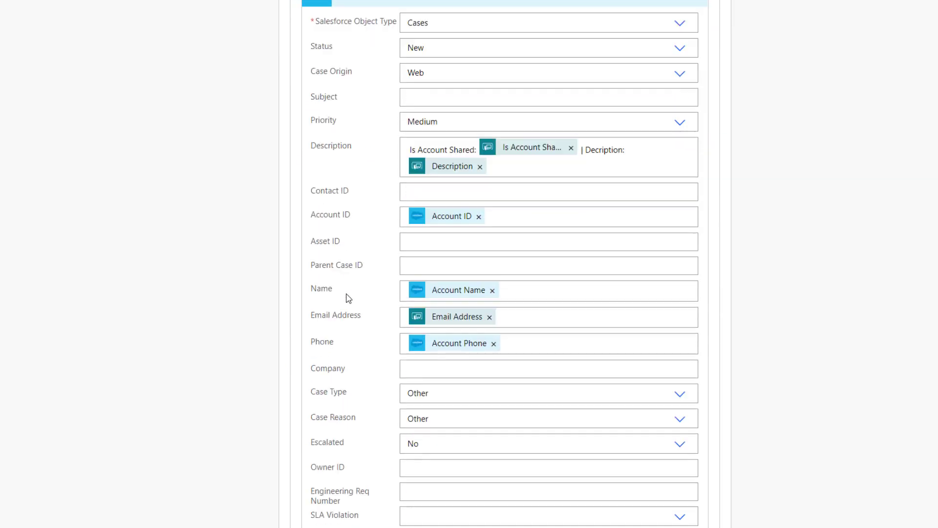
Step: Collapse the Create Case step
scroll(347, 296, "up", 10)
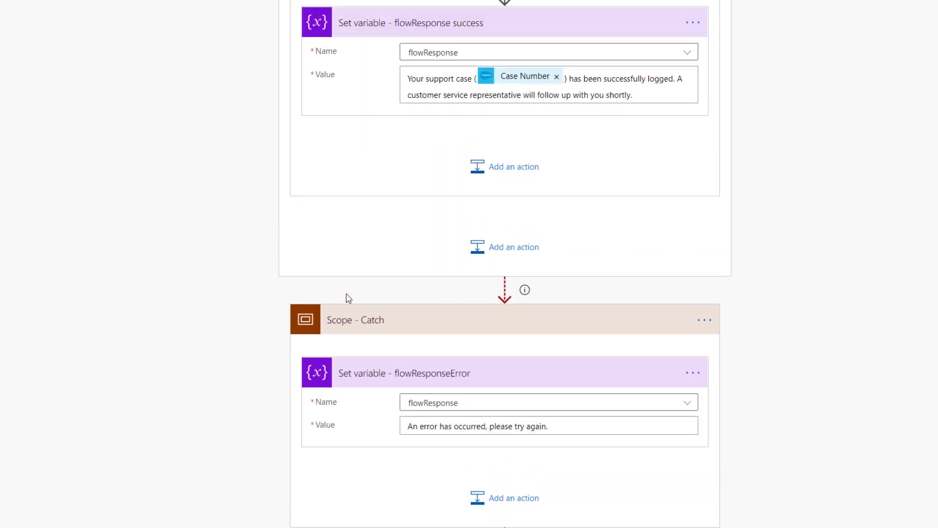
scroll(348, 297, "up", 4)
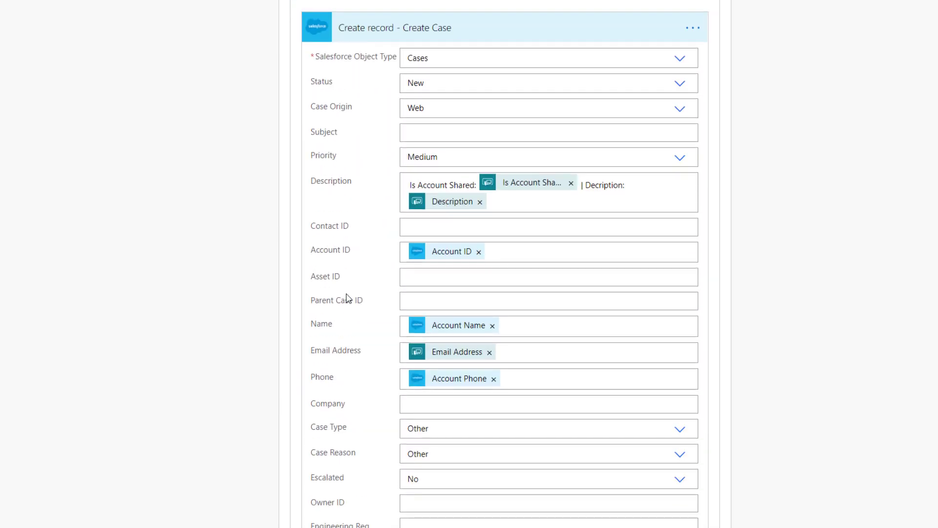
left_click(393, 34)
scroll(395, 98, "up", 8)
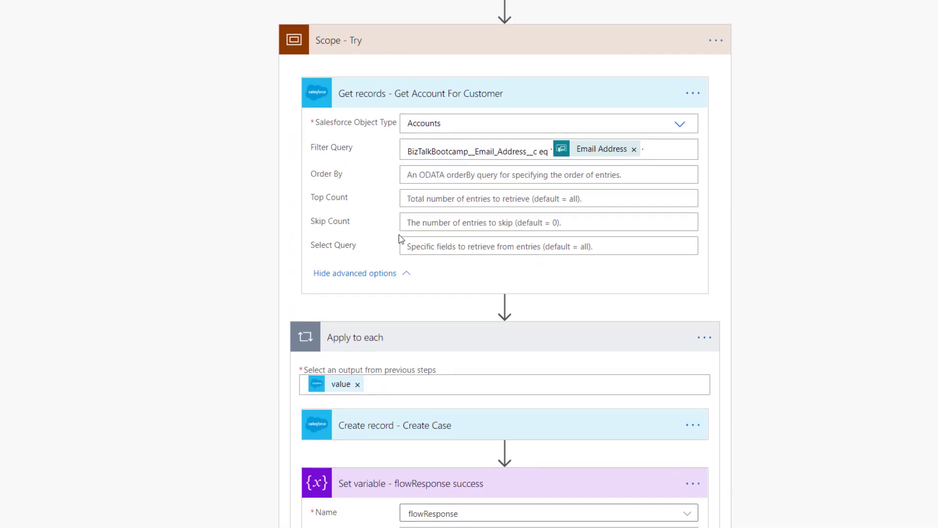
Step: Review Scope - Catch's run-after settings (failed, skipped, timed out) and cancel without changes
scroll(384, 65, "down", 2)
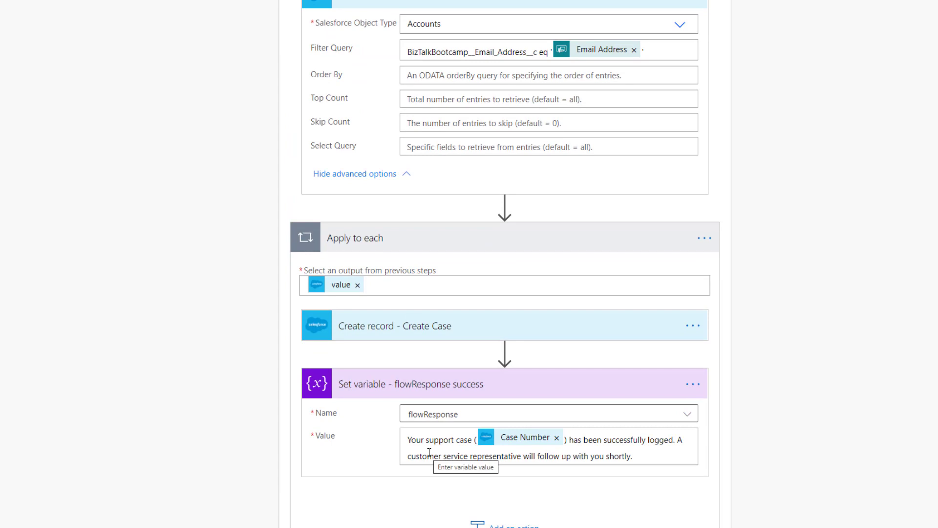
scroll(429, 452, "down", 2)
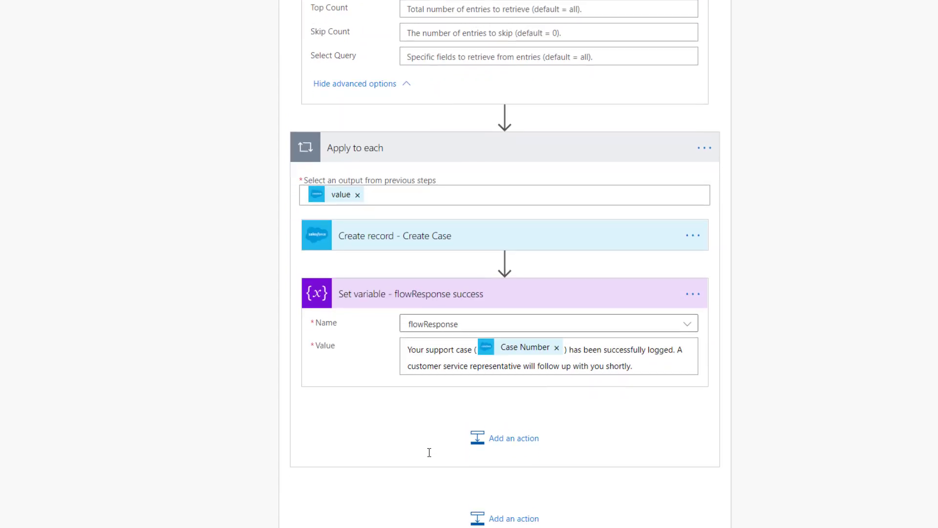
scroll(429, 452, "down", 6)
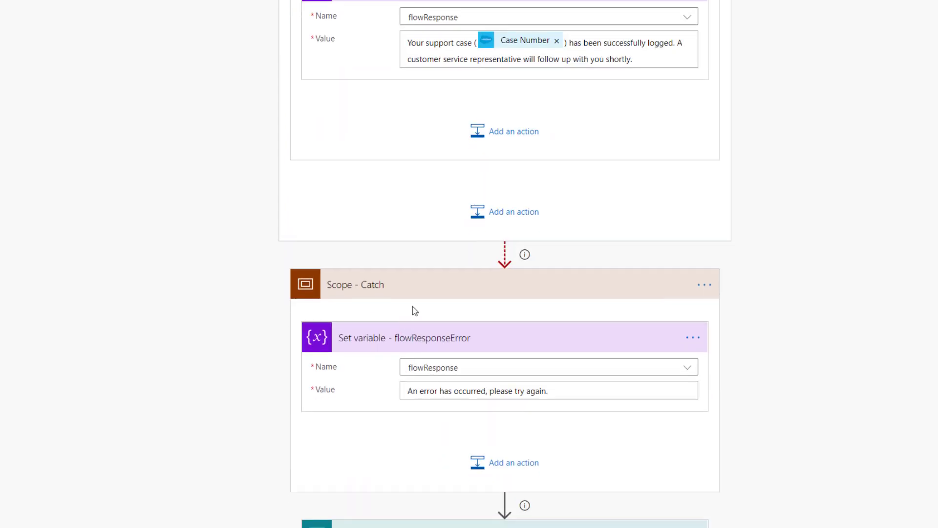
left_click(704, 284)
left_click(765, 388)
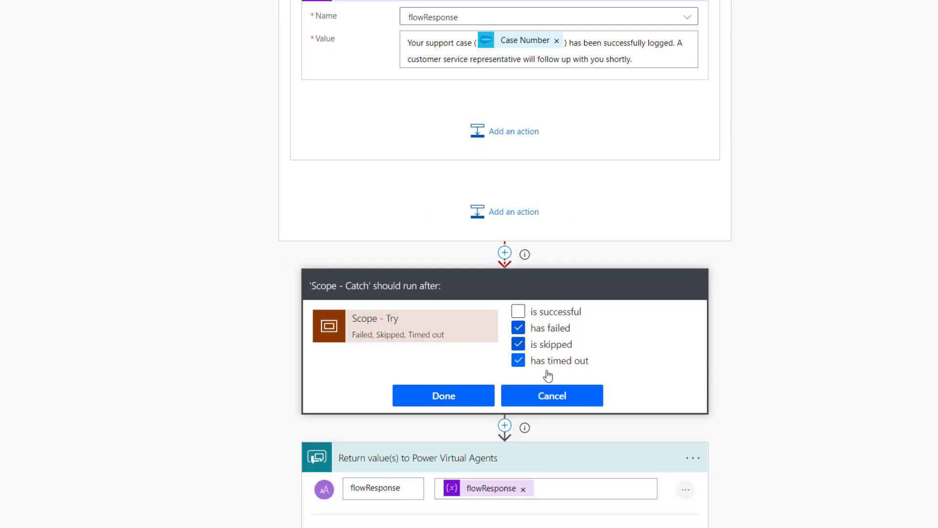
left_click(530, 401)
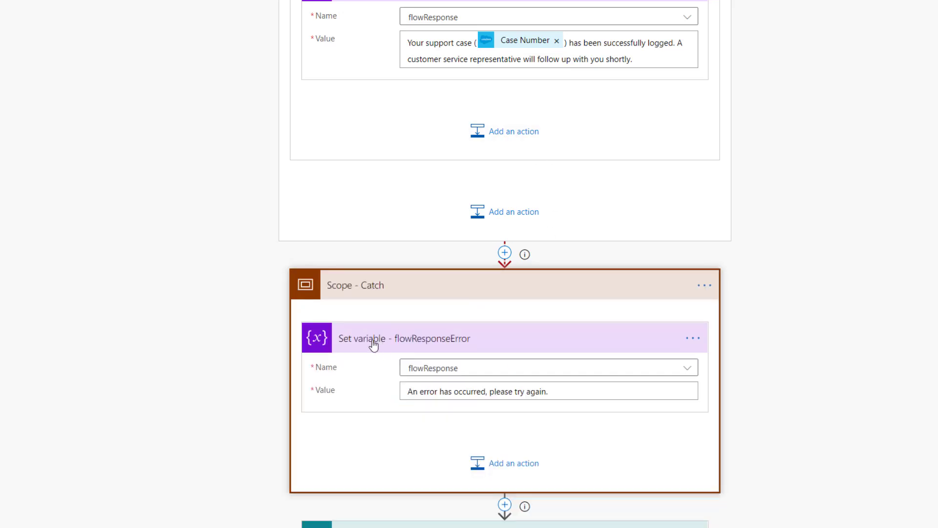
scroll(377, 342, "down", 2)
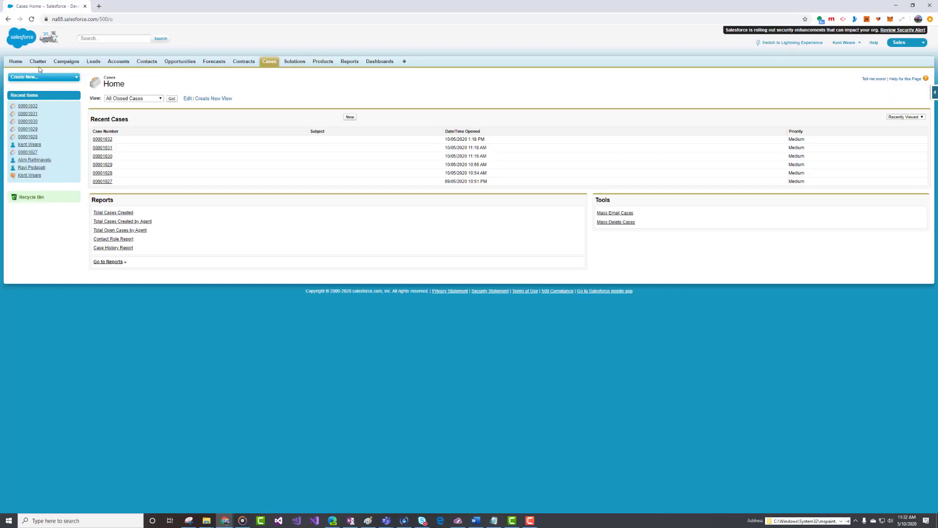
Step: Zoom the Salesforce Cases page to 125% for easier reading
key("ctrl+plus")
key("ctrl+plus")
key("ctrl+plus")
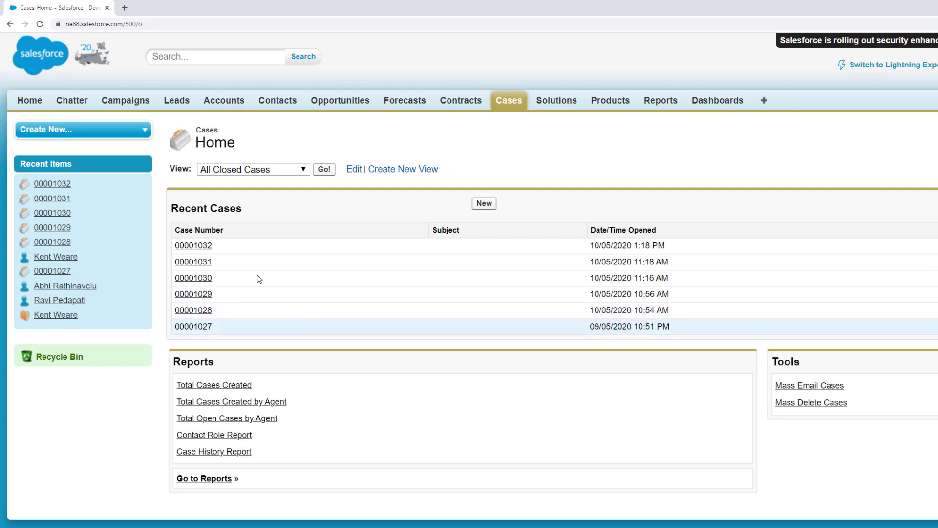
Step: Open the newest case from Recent Cases and check its Description and Account Name
left_click(181, 246)
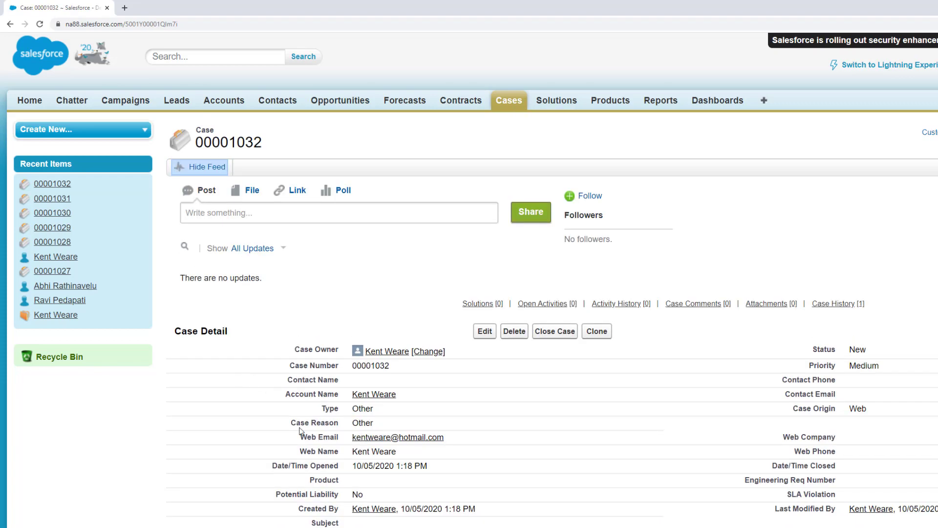
scroll(299, 428, "down", 2)
scroll(300, 430, "down", 1)
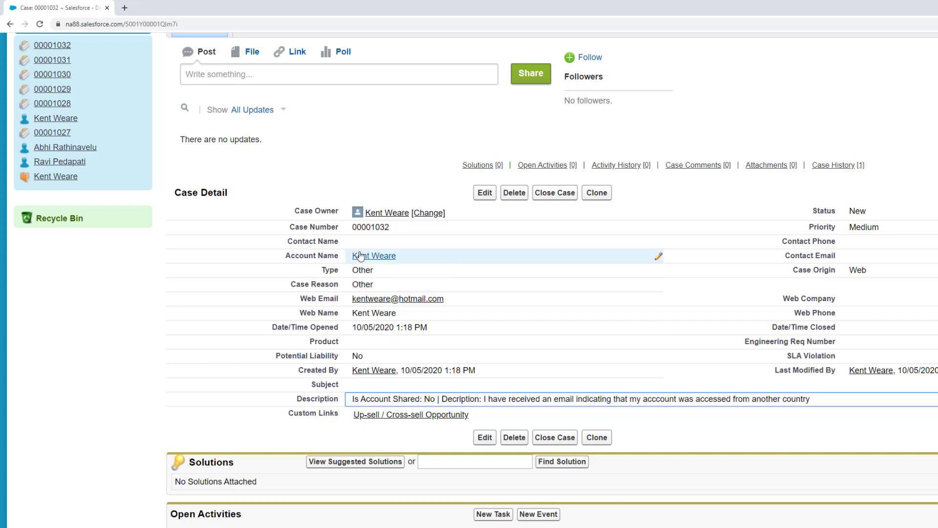
mouse_move(363, 259)
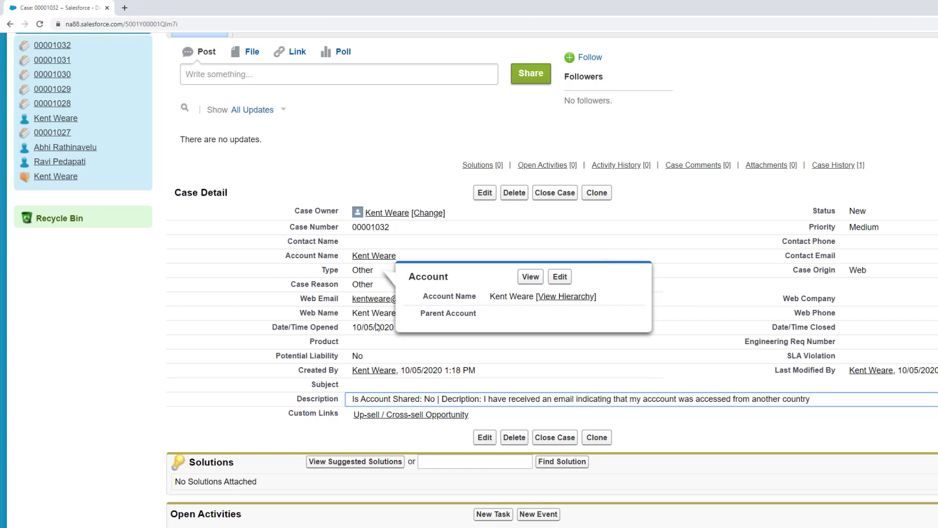